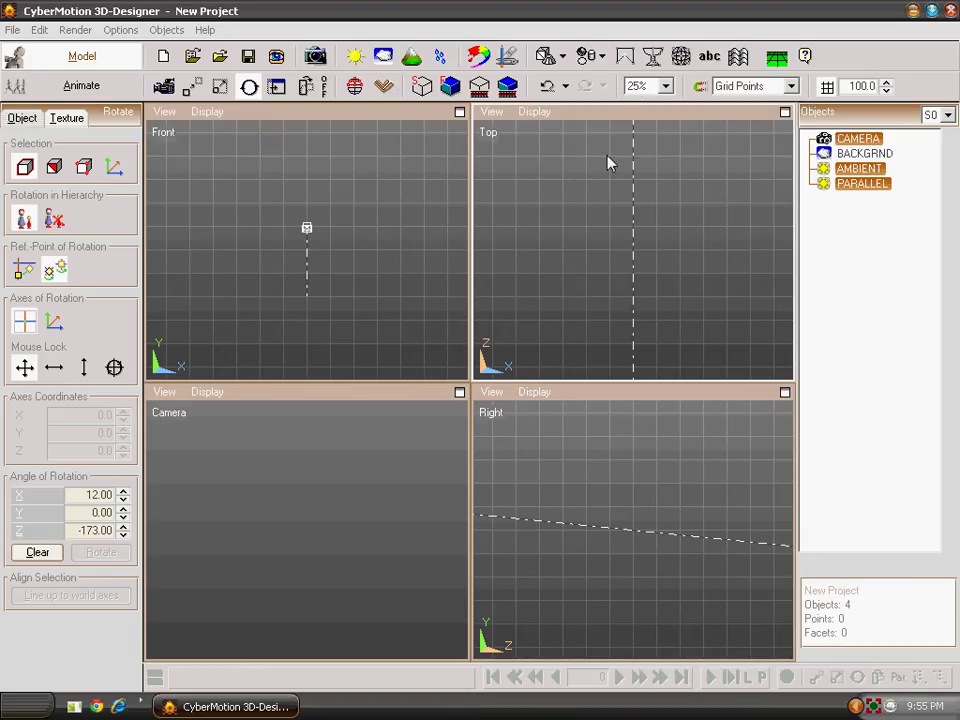
In the Extrude Editor, trace the ring's outer edge with 19 points, ending at the top gap
click(626, 59)
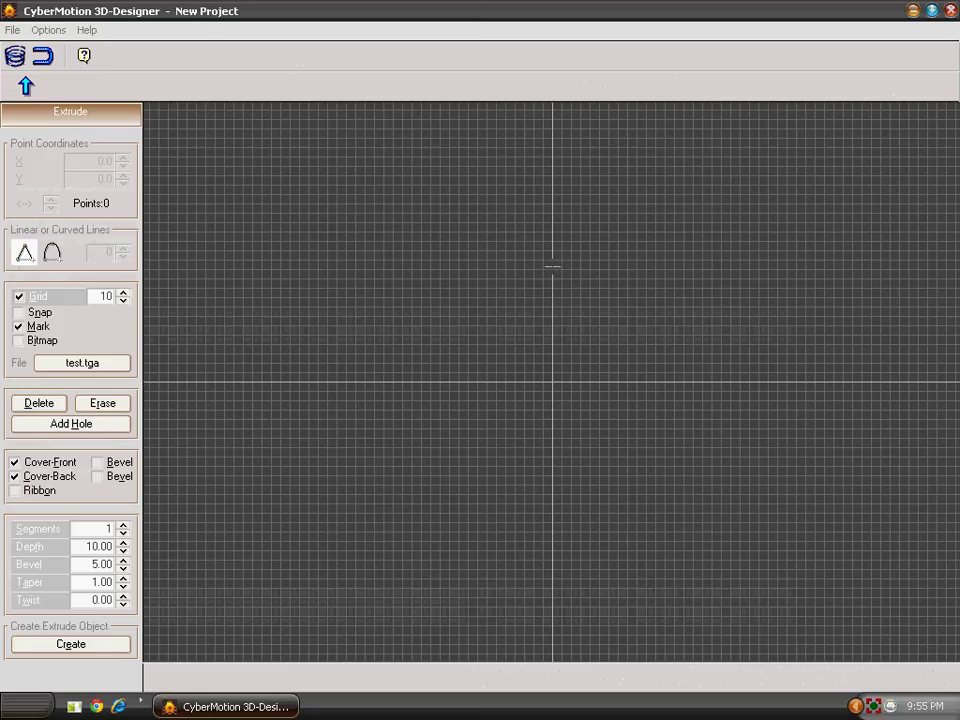
click(552, 266)
click(517, 265)
click(484, 280)
click(479, 313)
click(455, 369)
click(459, 422)
click(452, 506)
click(458, 570)
click(480, 589)
click(529, 601)
click(586, 611)
click(652, 596)
click(685, 553)
click(719, 424)
click(728, 347)
click(695, 281)
click(665, 253)
click(622, 253)
click(592, 254)
Trace the inner edge with 17 points and close the 36-point outline at the start point
click(583, 275)
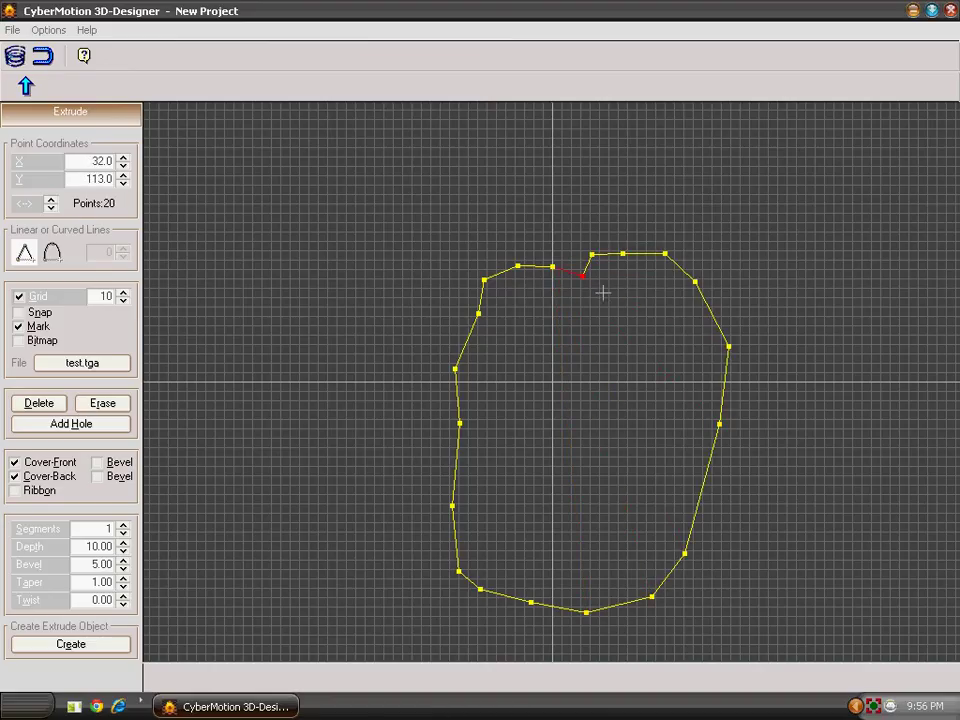
click(598, 290)
click(658, 317)
click(670, 323)
click(690, 357)
click(695, 411)
click(683, 461)
click(669, 501)
click(659, 547)
click(639, 571)
click(607, 573)
click(557, 573)
click(516, 557)
click(488, 511)
click(494, 411)
click(509, 342)
click(541, 304)
click(554, 269)
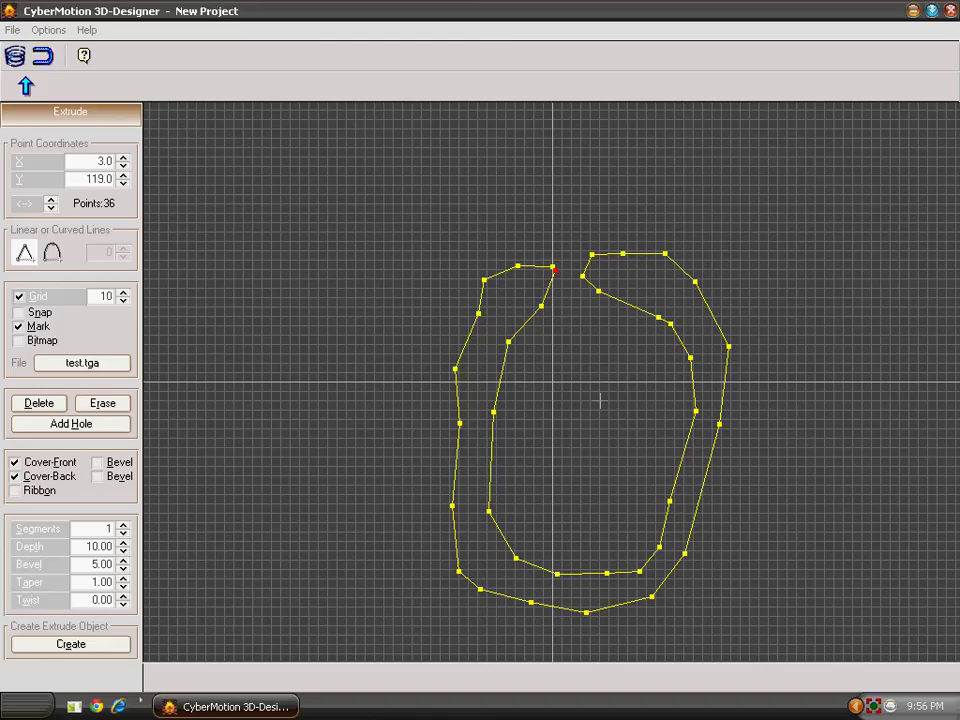
Extrude the outline into an object named OB5 and return to the modeller
click(62, 648)
key(Return)
click(28, 88)
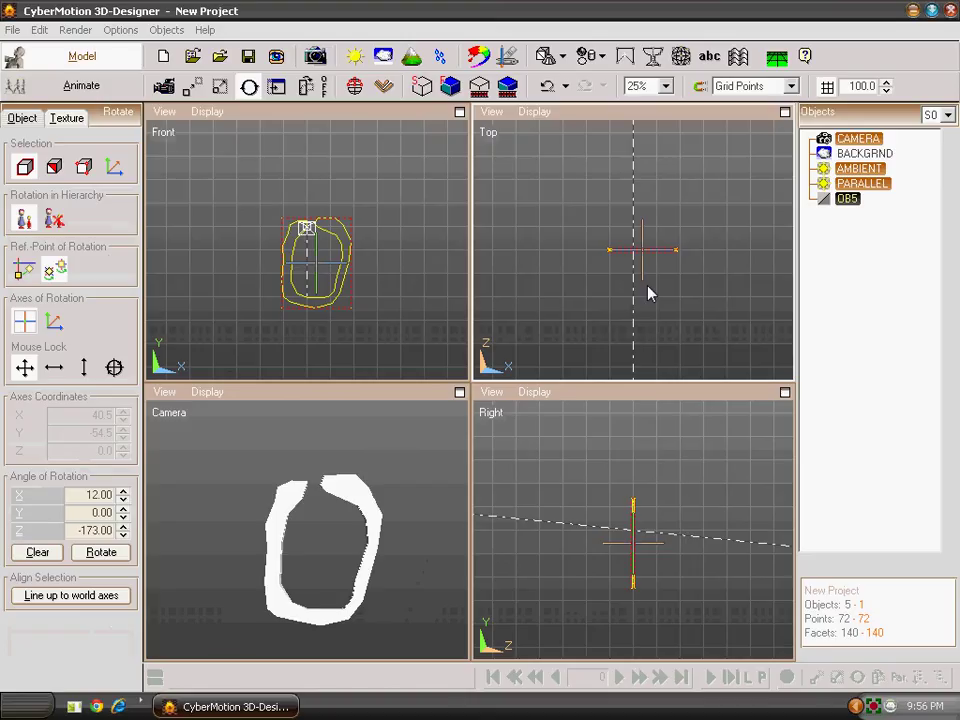
Tilt the ring OB5 slightly, checking its angle with a render preview
drag(649, 294, 650, 423)
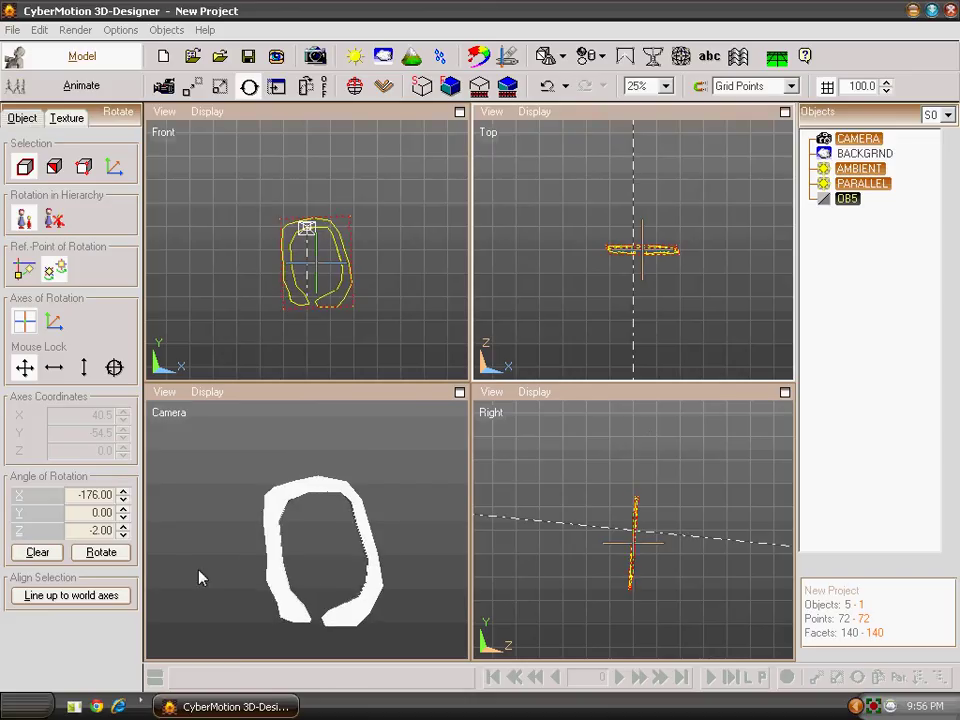
click(452, 87)
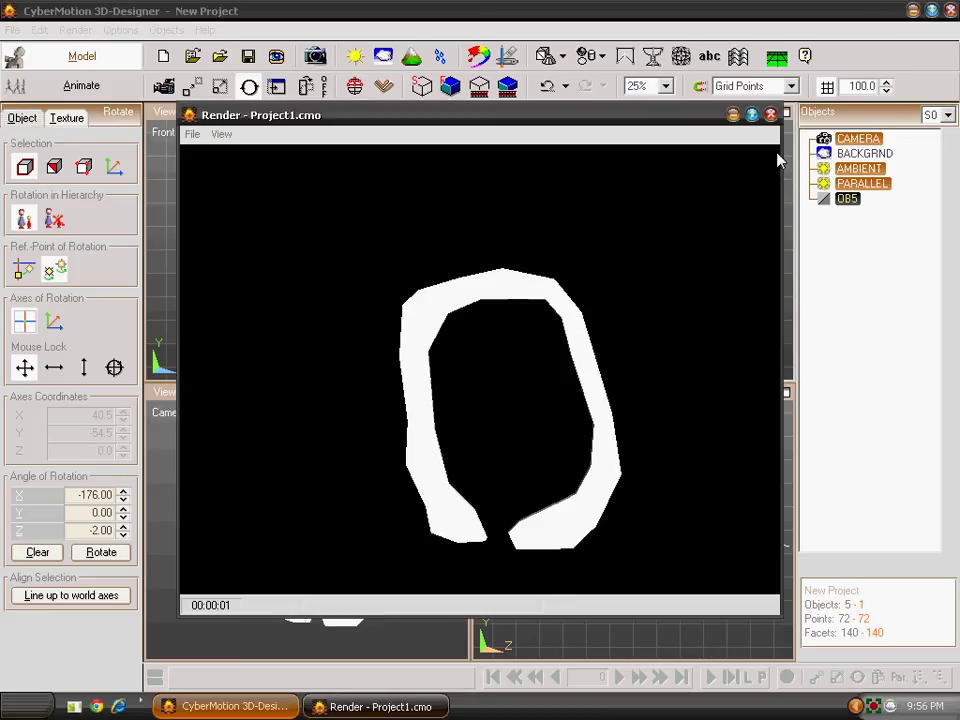
key(Escape)
drag(700, 248, 680, 258)
mouse_move(338, 275)
mouse_down()
mouse_move(204, 272)
mouse_move(386, 241)
mouse_move(328, 274)
mouse_move(342, 272)
mouse_up()
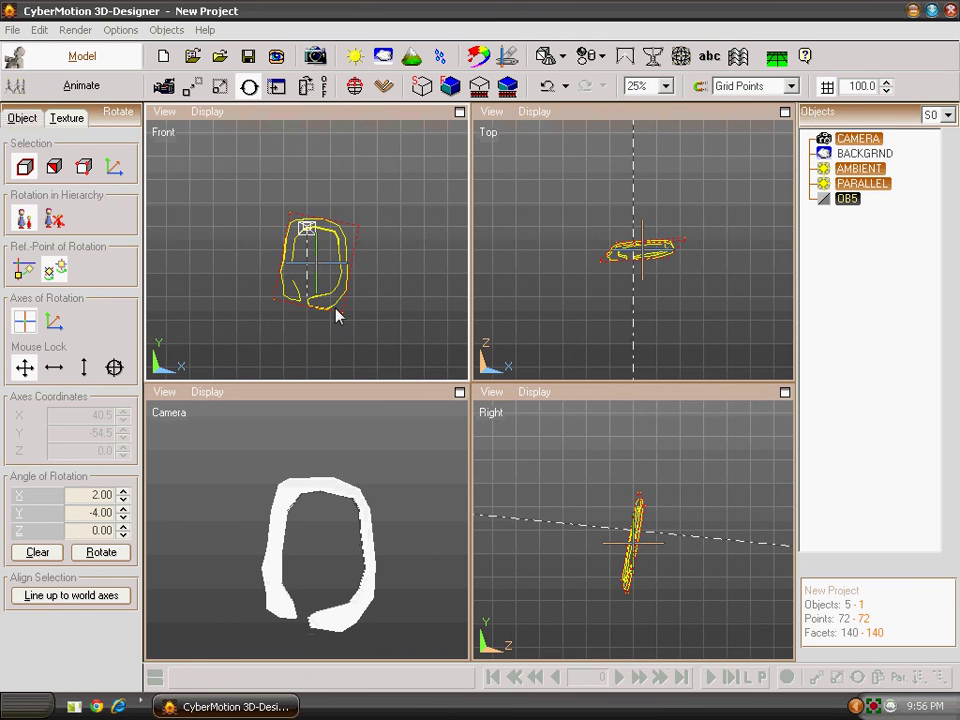
Add a volumetric fire light, FIRE_003, with radius 20 and height 100
click(355, 58)
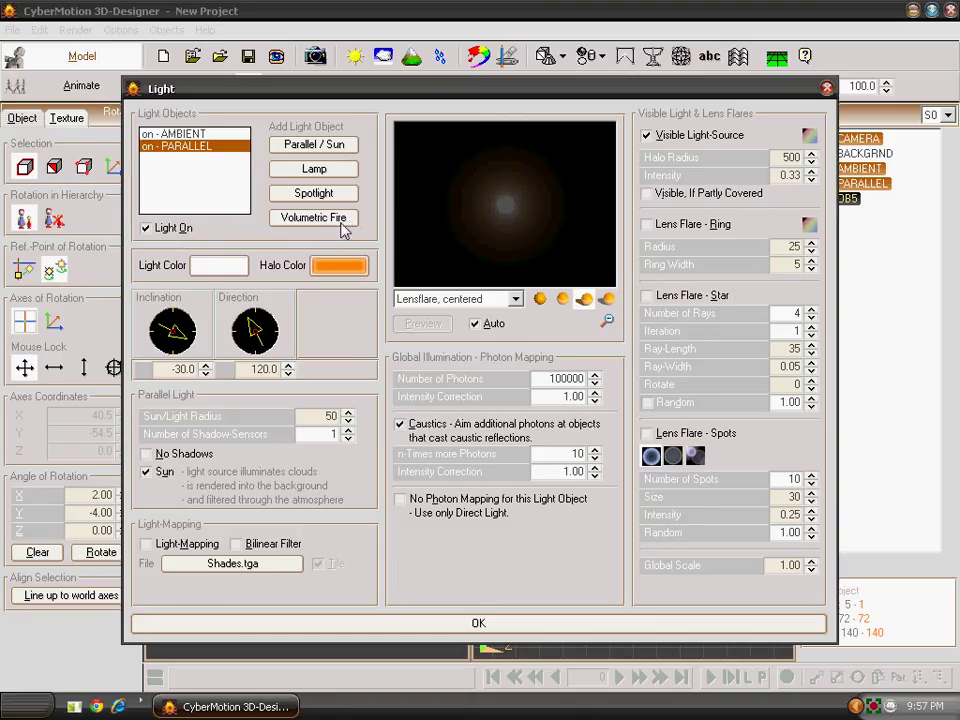
click(343, 220)
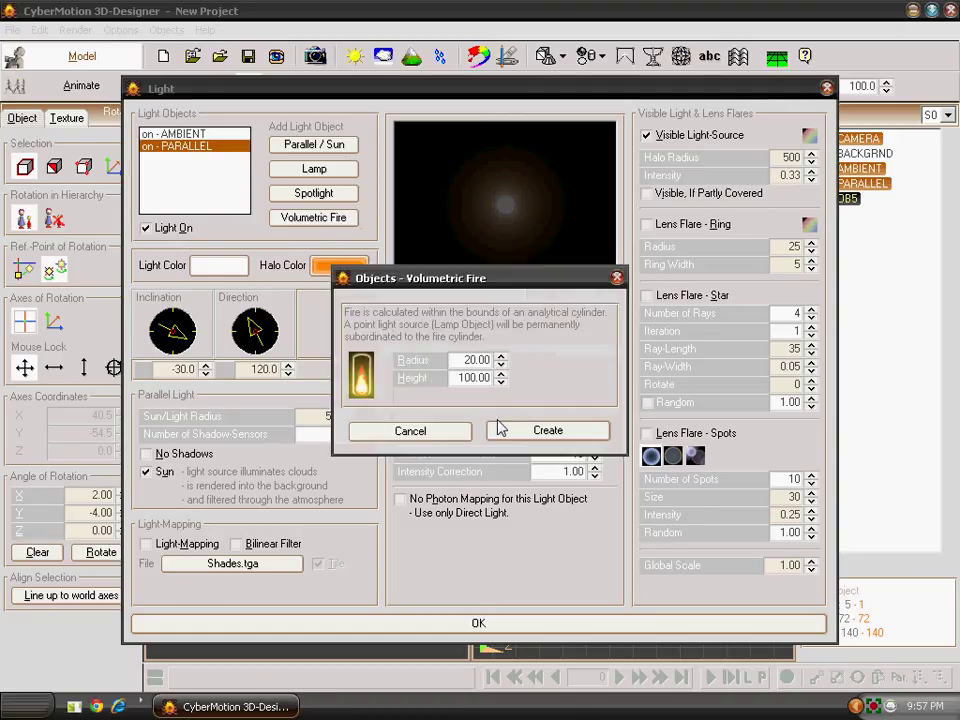
click(551, 429)
click(507, 628)
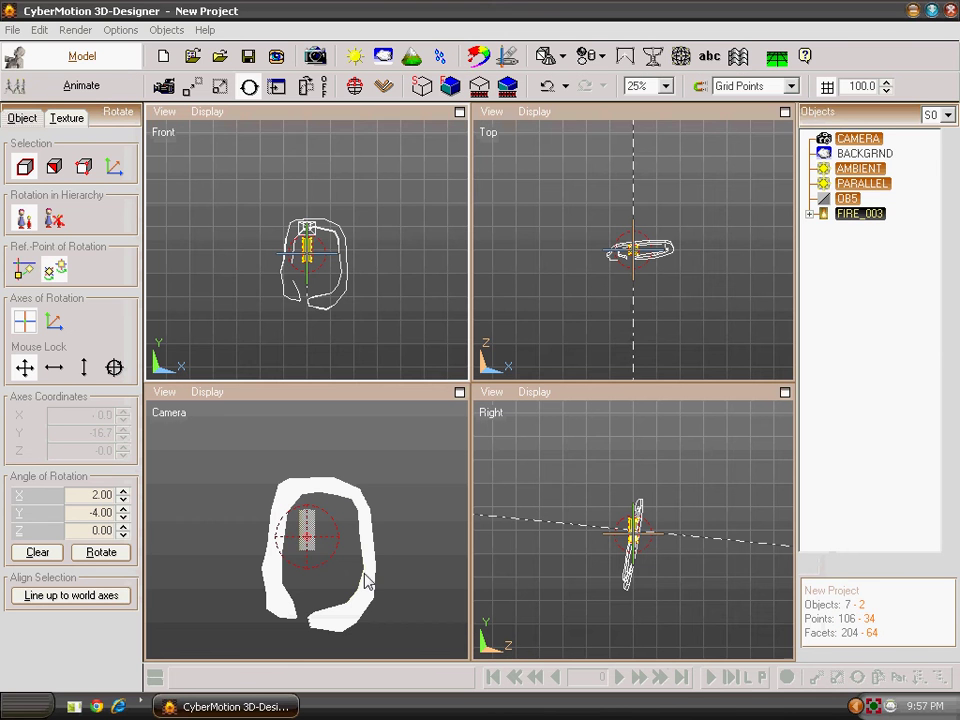
Scale ring OB5 down to 83.3 wide around the flame and preview the render
click(309, 536)
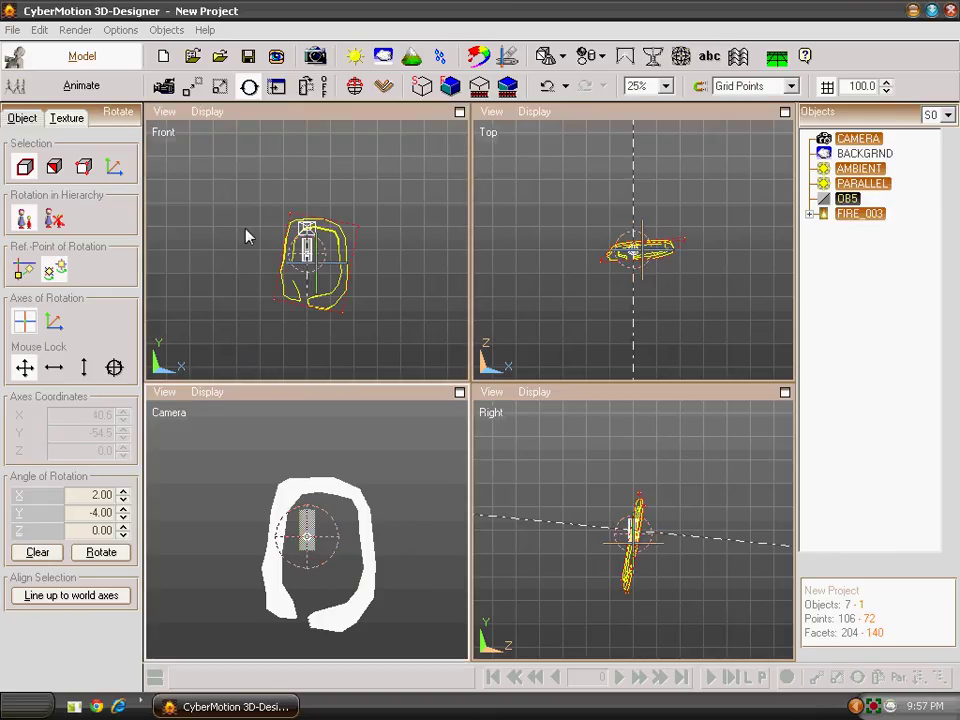
click(220, 86)
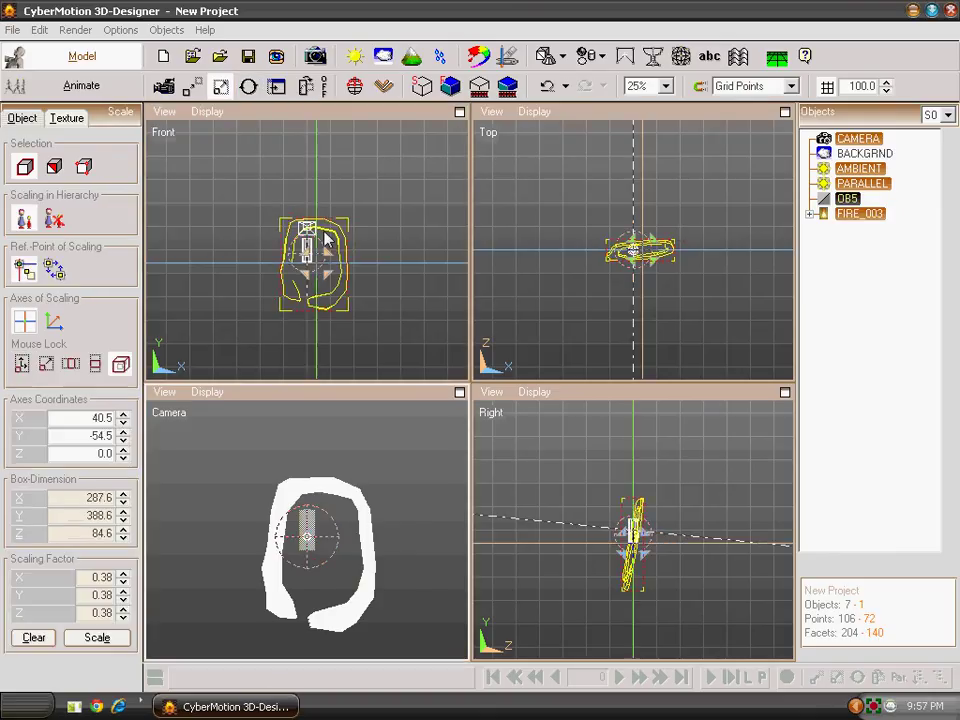
drag(316, 202, 312, 259)
click(193, 86)
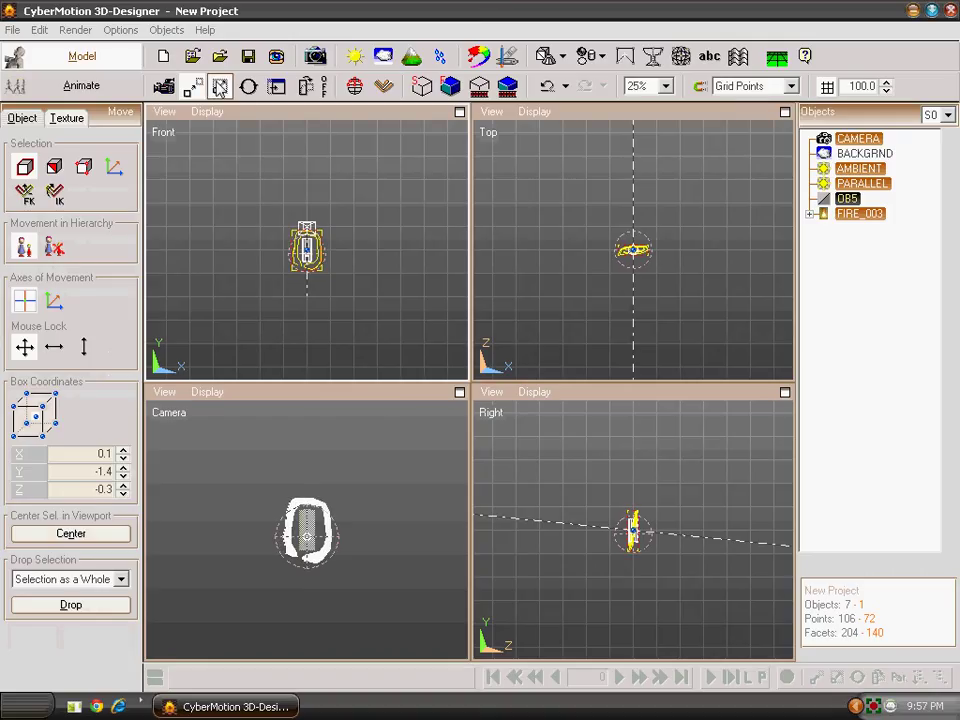
click(220, 86)
drag(305, 179, 306, 184)
click(478, 86)
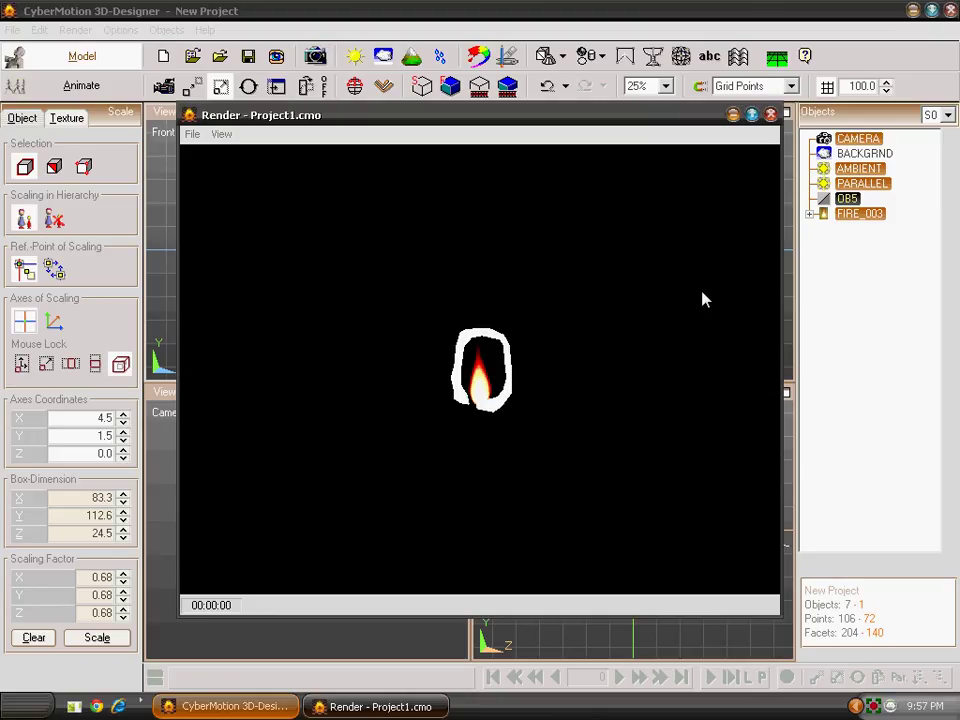
Pick the 'gold bump' material from the ready-made material library
click(770, 114)
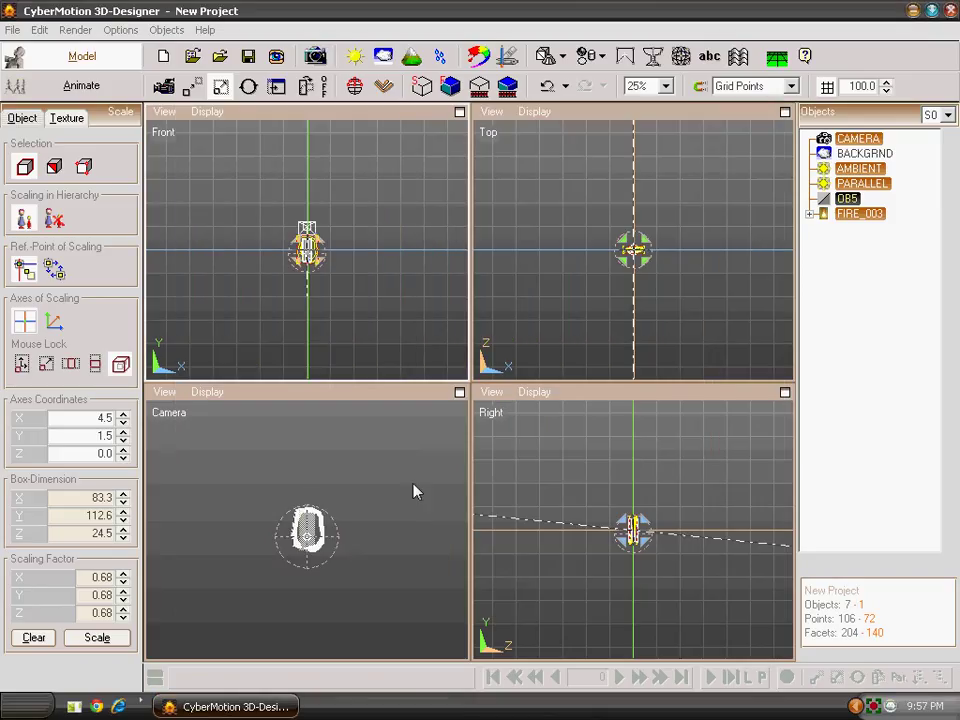
scroll(390, 520, up, 5)
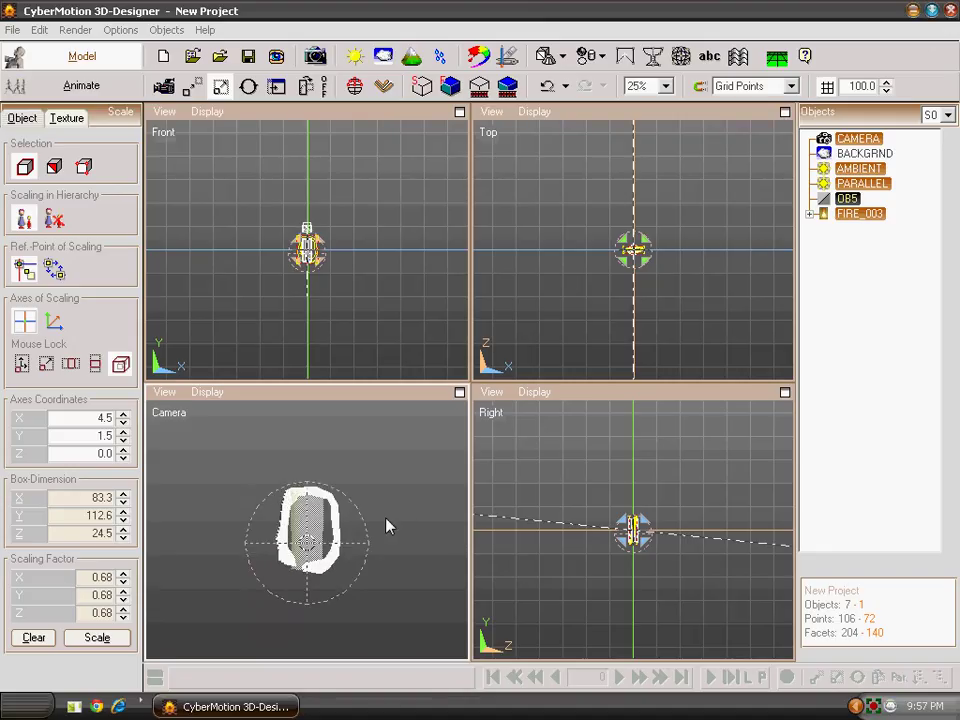
scroll(380, 535, up, 3)
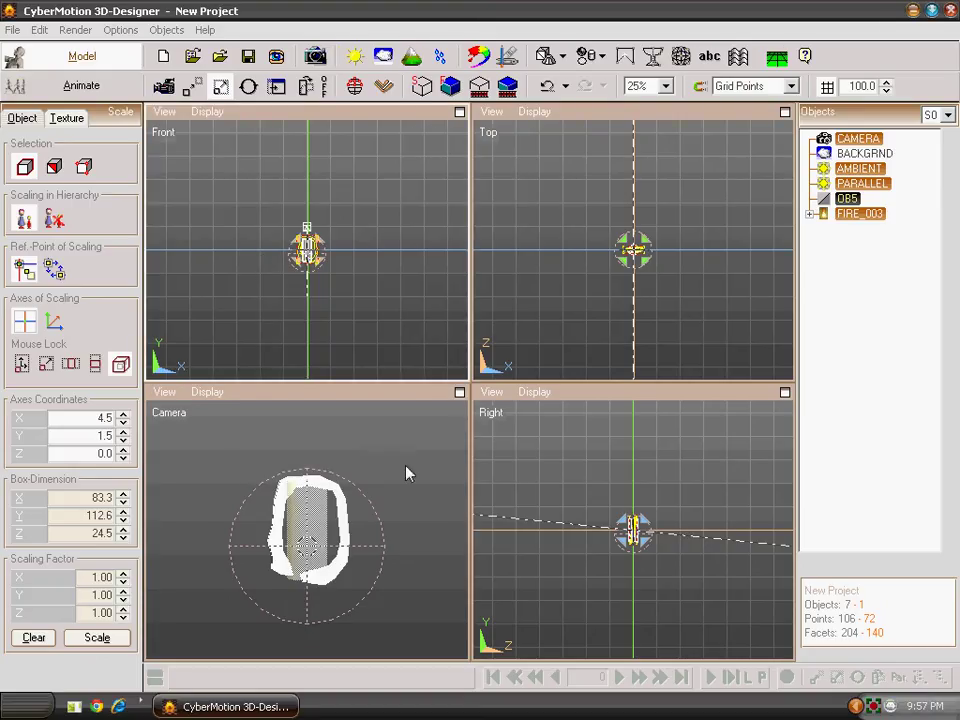
click(479, 64)
click(683, 97)
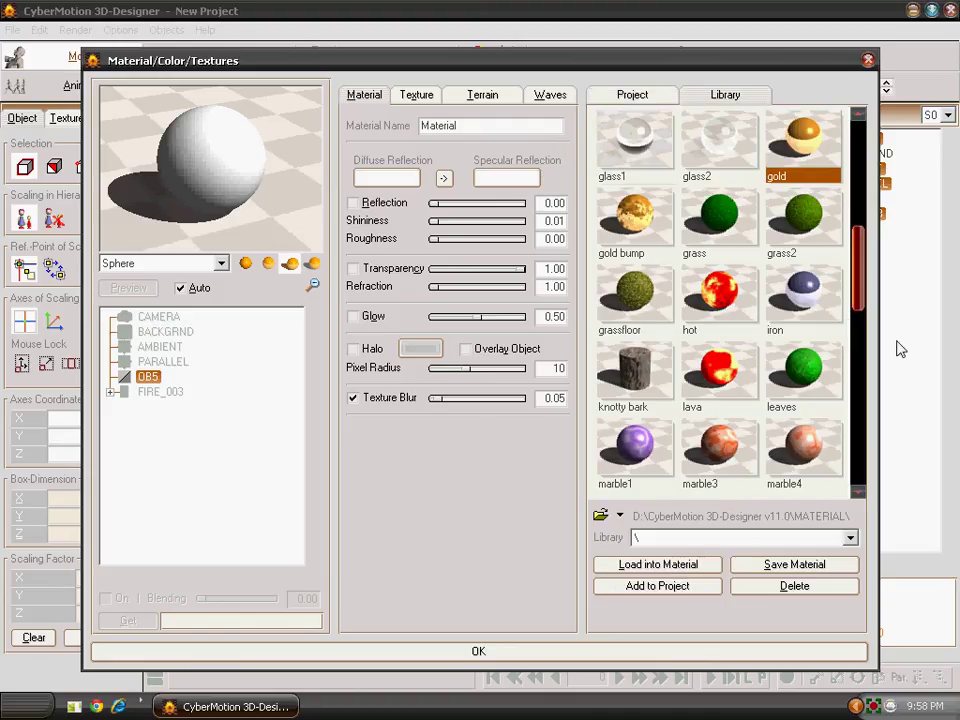
scroll(861, 317, down, 1)
scroll(861, 319, up, 1)
click(655, 220)
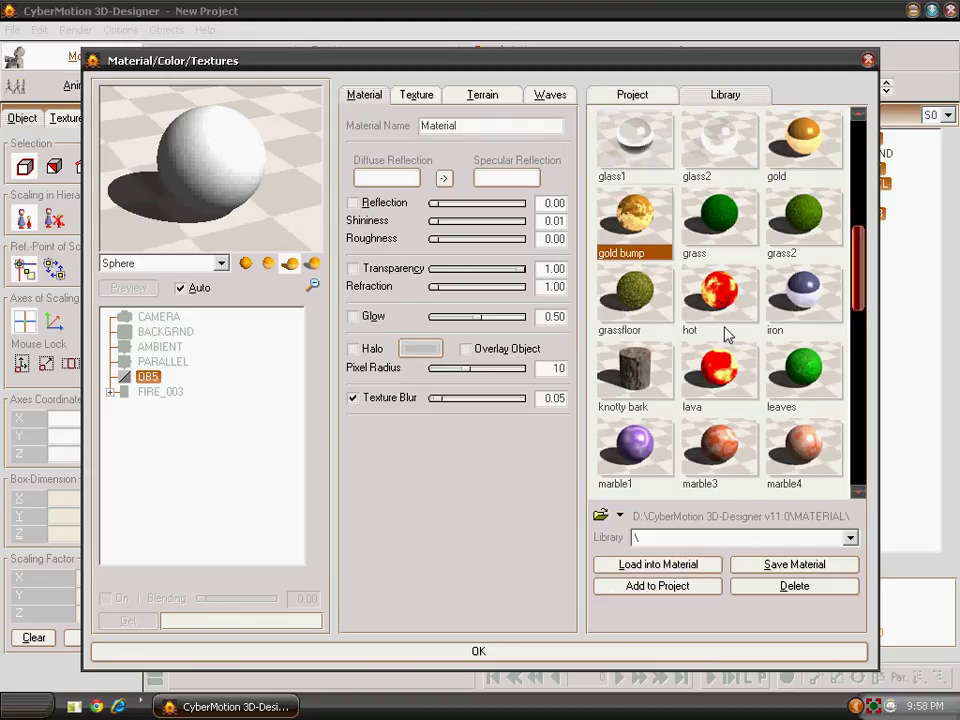
Add 'gold bump' to the project, assign it to OB5, and render a test image
click(664, 588)
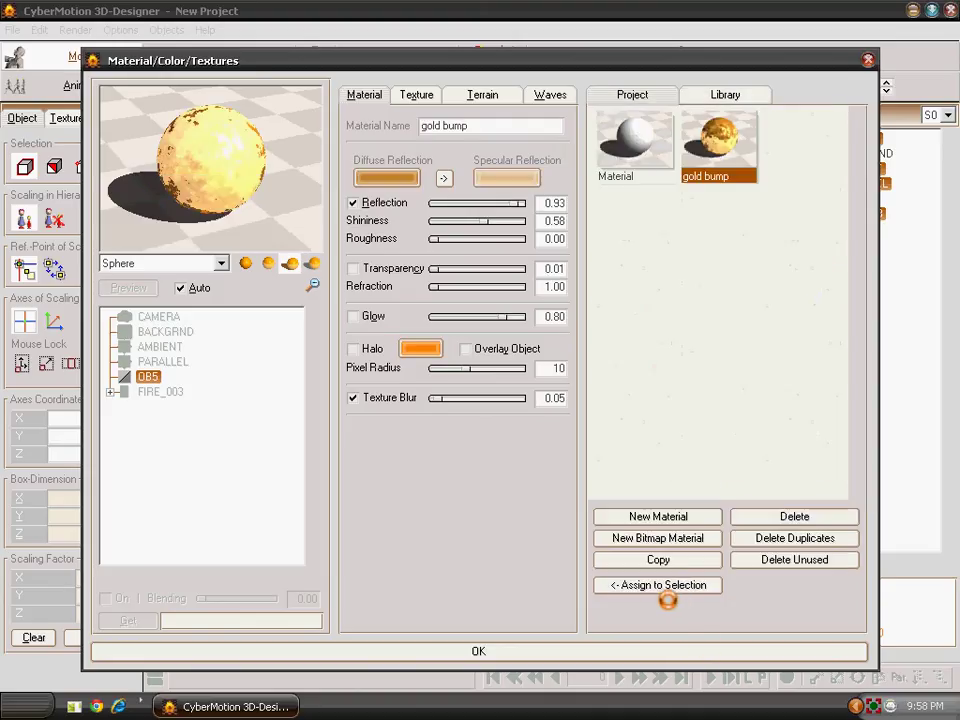
click(657, 584)
click(529, 650)
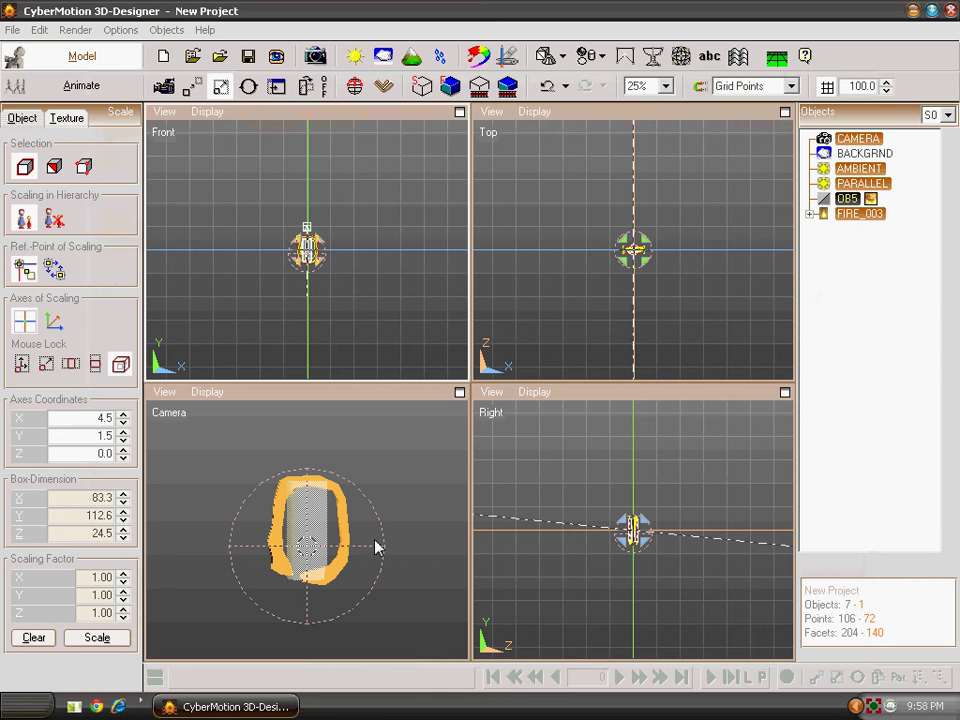
click(449, 86)
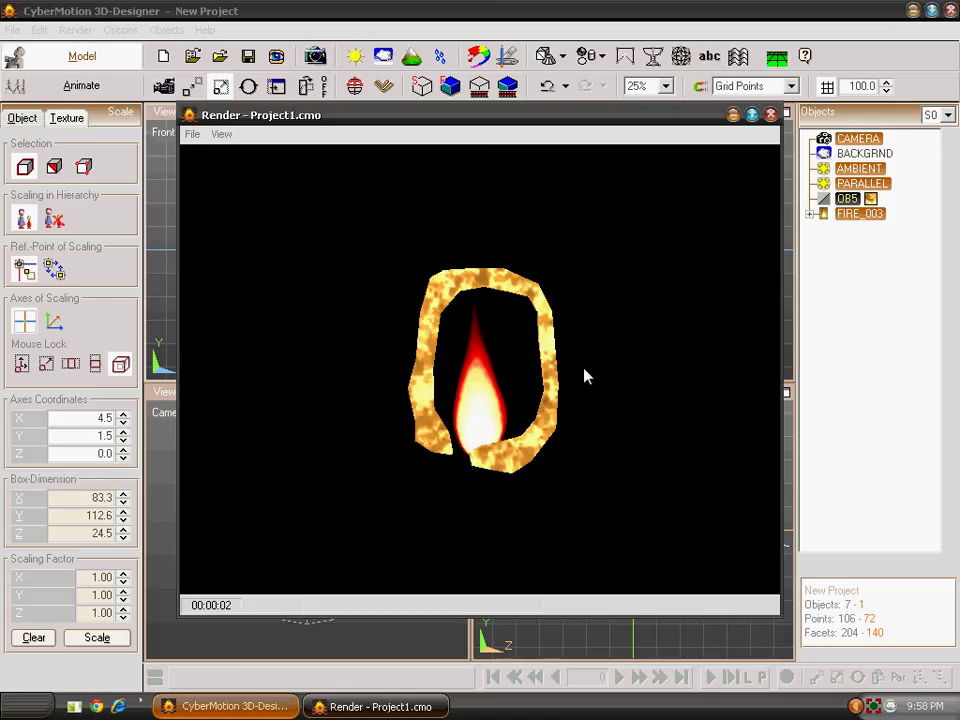
click(770, 114)
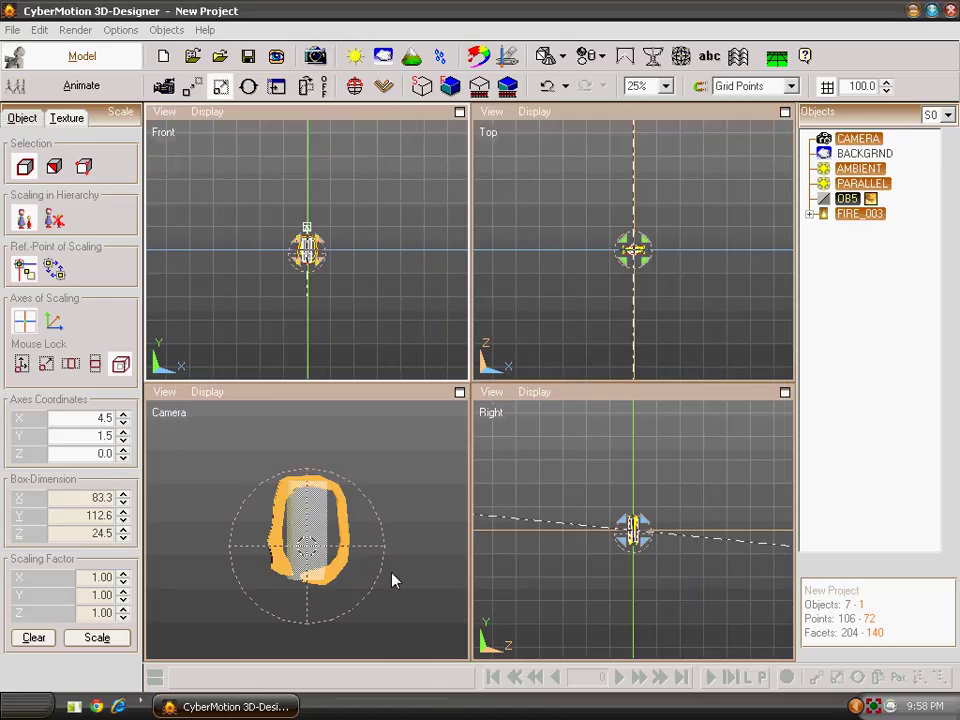
Add a spotlight named SPOT from the Light dialog
click(357, 60)
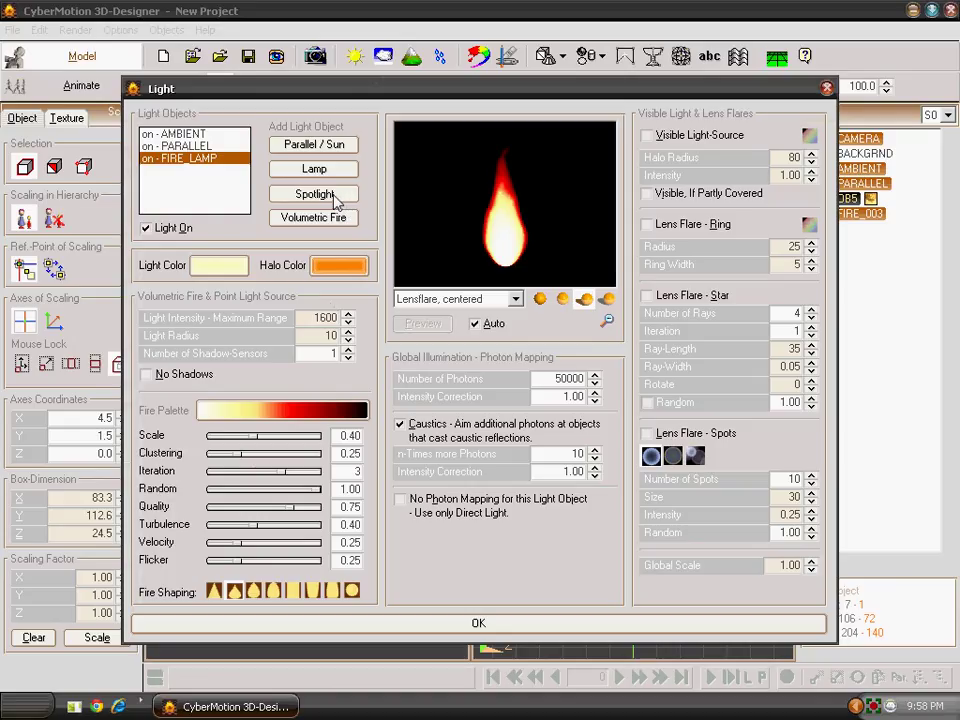
click(333, 194)
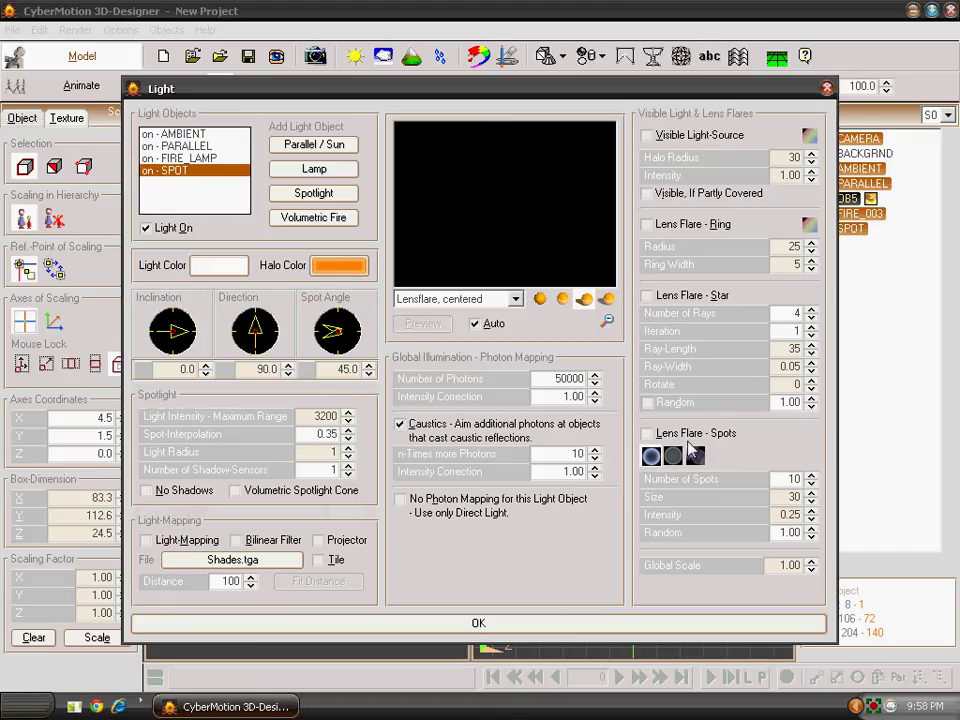
click(563, 621)
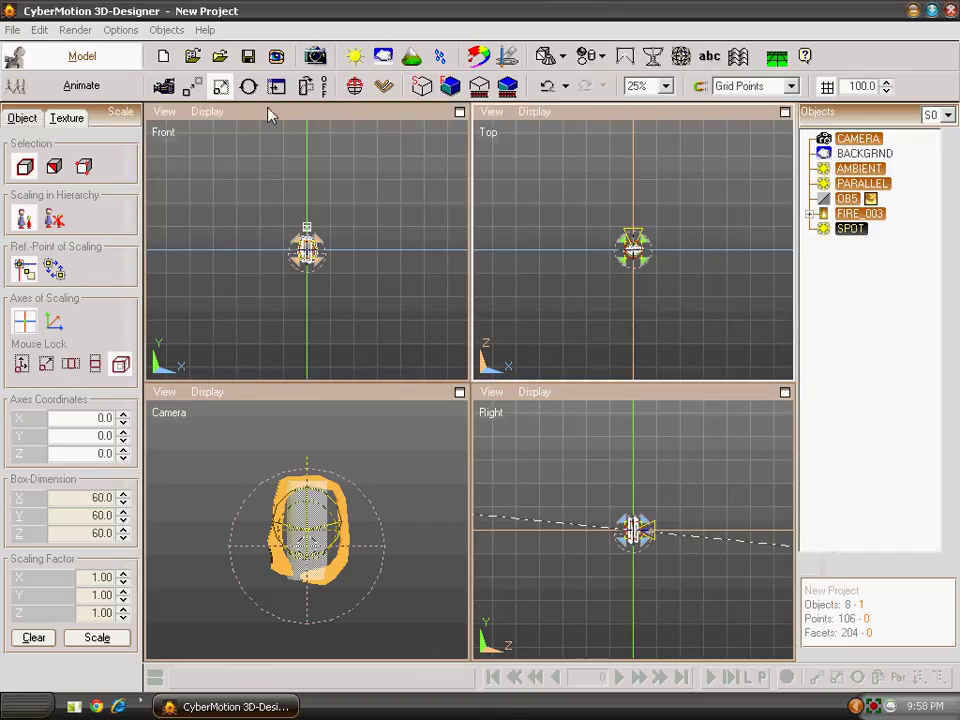
Move spotlight SPOT to X -212, Z -868, front-left of the ring, and render
click(192, 88)
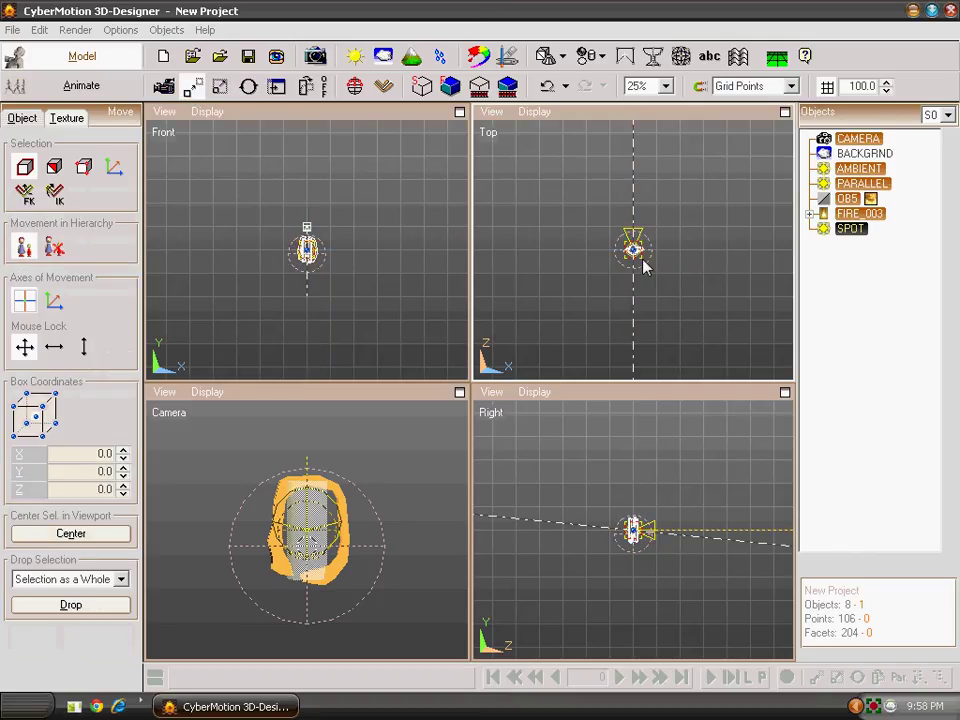
drag(643, 265, 616, 468)
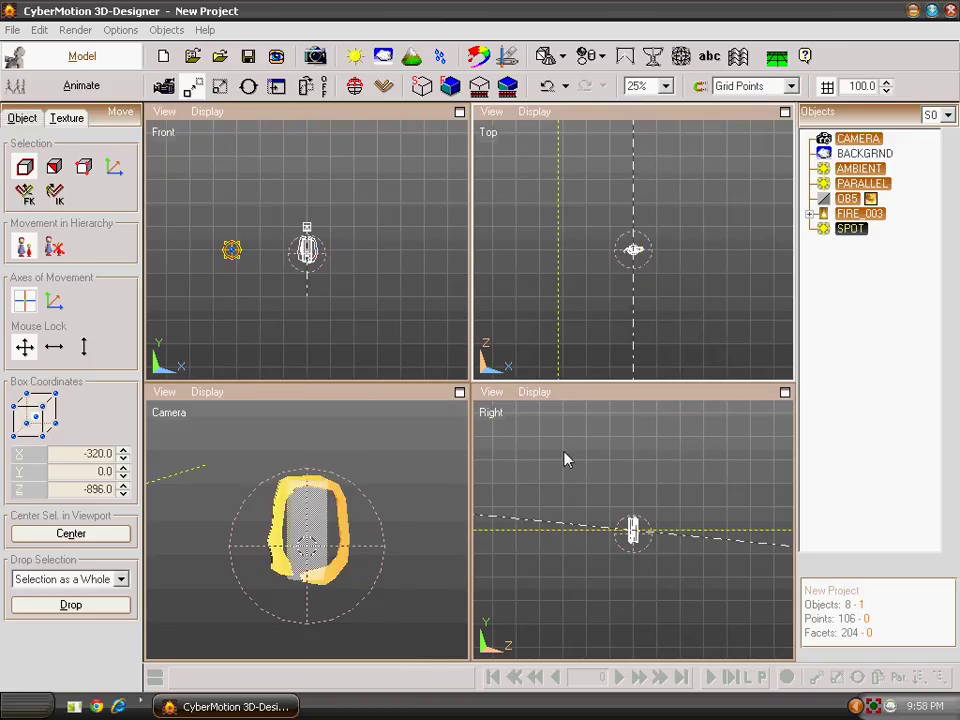
mouse_move(565, 459)
mouse_down()
mouse_move(585, 468)
mouse_move(583, 456)
mouse_up()
click(452, 88)
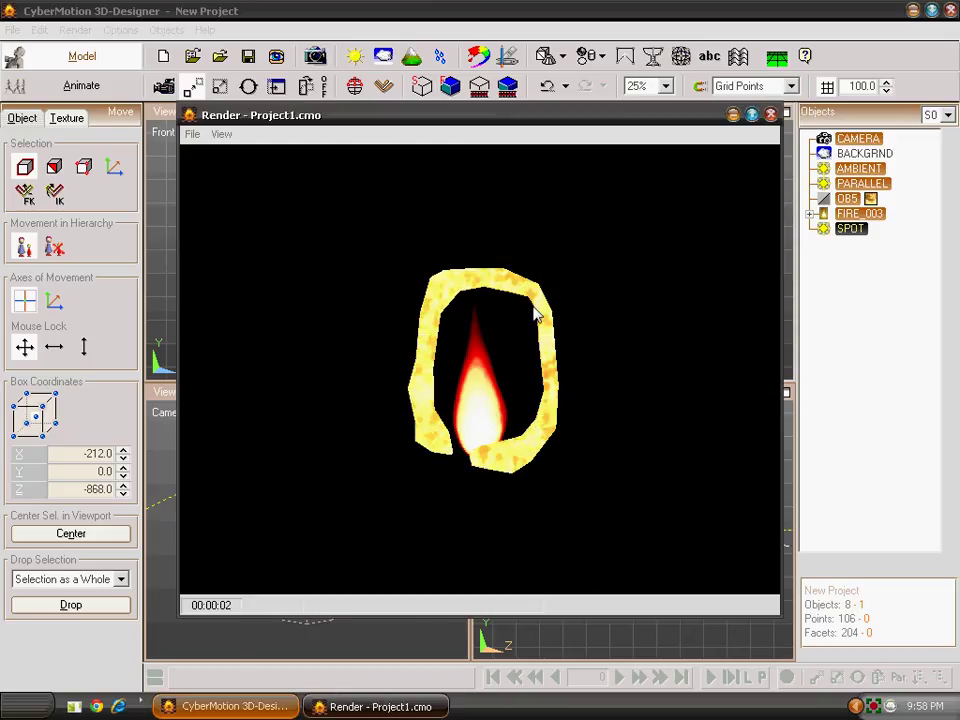
Create a floor plane named PLANE and lower it to Y -140 beneath the ring
click(771, 117)
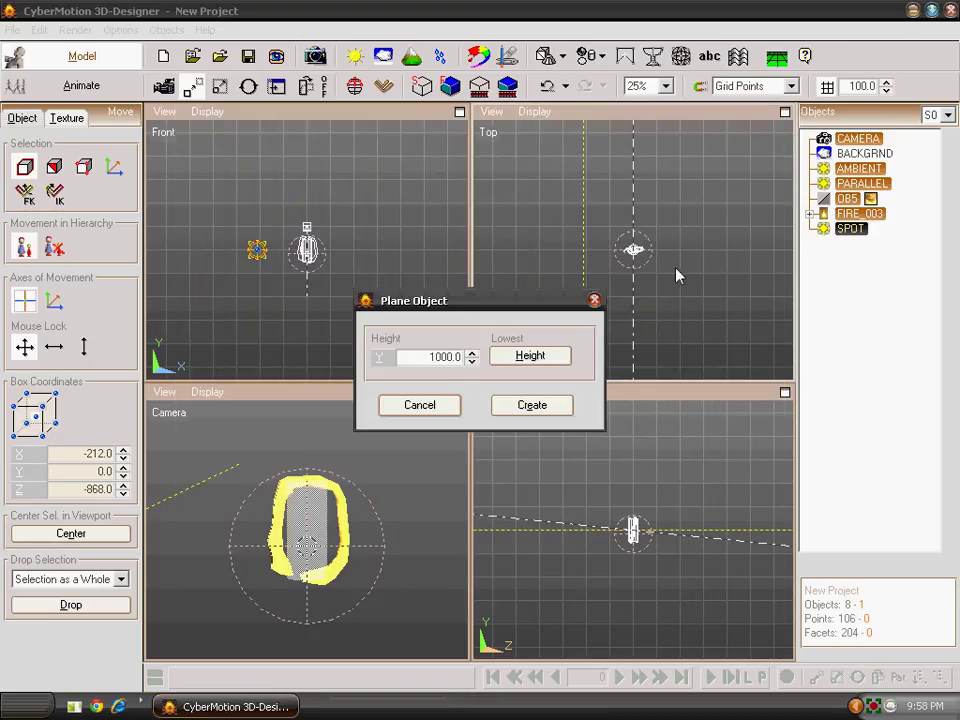
click(528, 405)
key(Return)
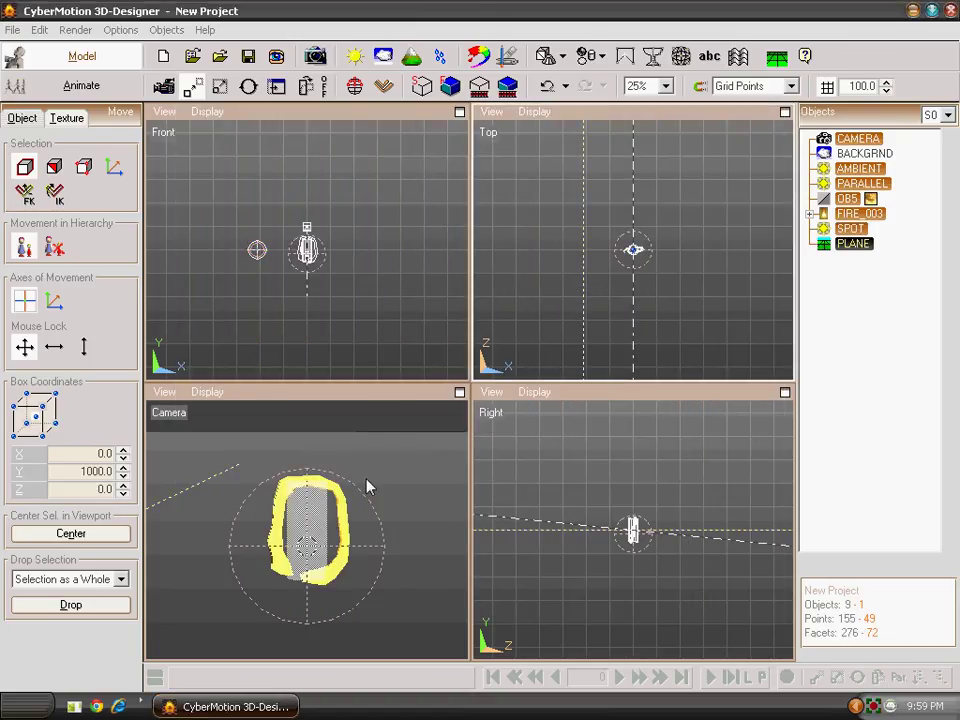
scroll(386, 328, down, 3)
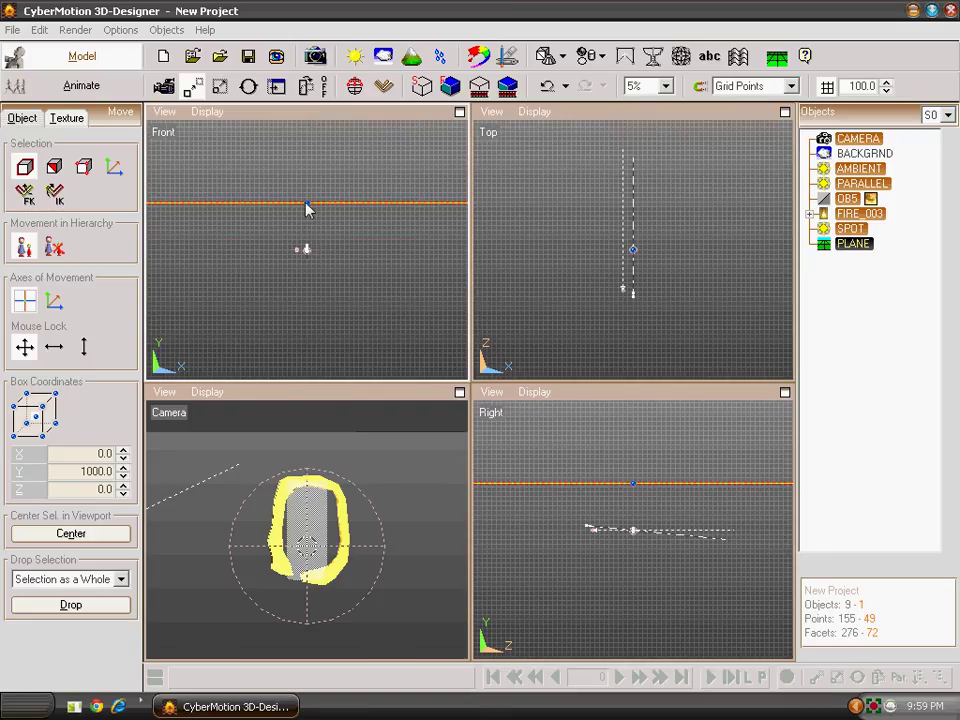
drag(306, 208, 310, 256)
Render the scene to show the ring's shadow on the plane
click(450, 86)
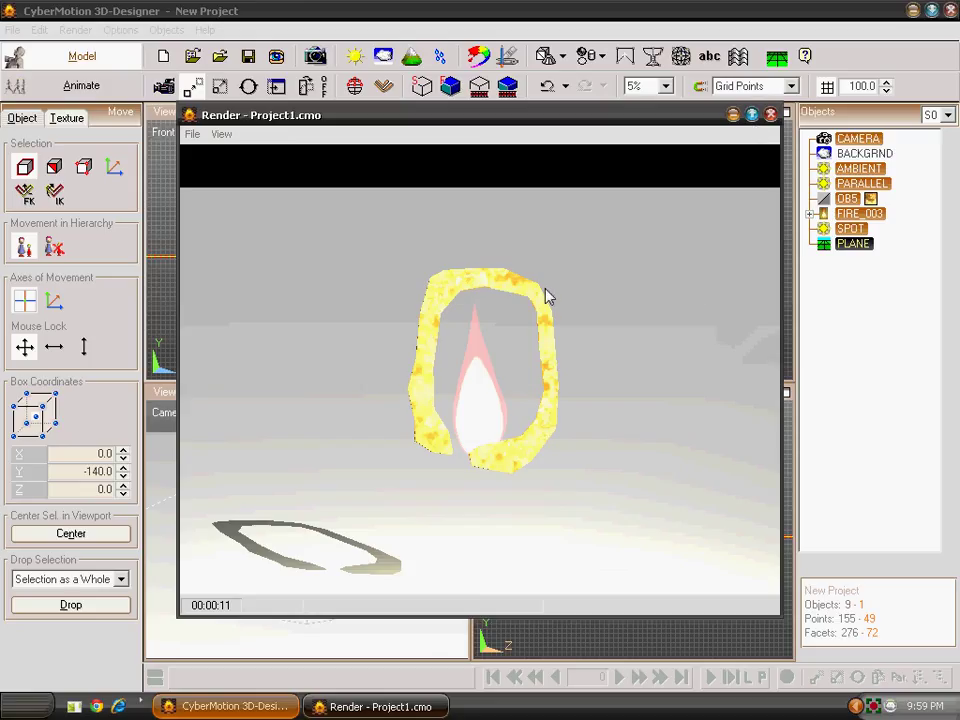
Shift the camera to X 17, Y 91, Z -1000 to reframe the ring and flame
click(770, 114)
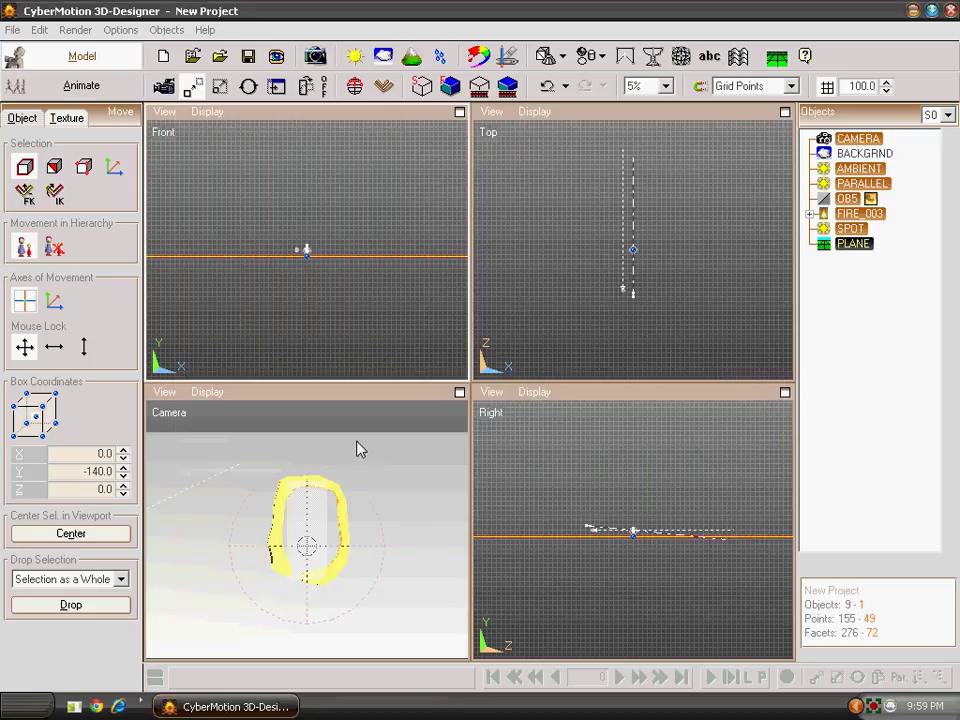
click(378, 424)
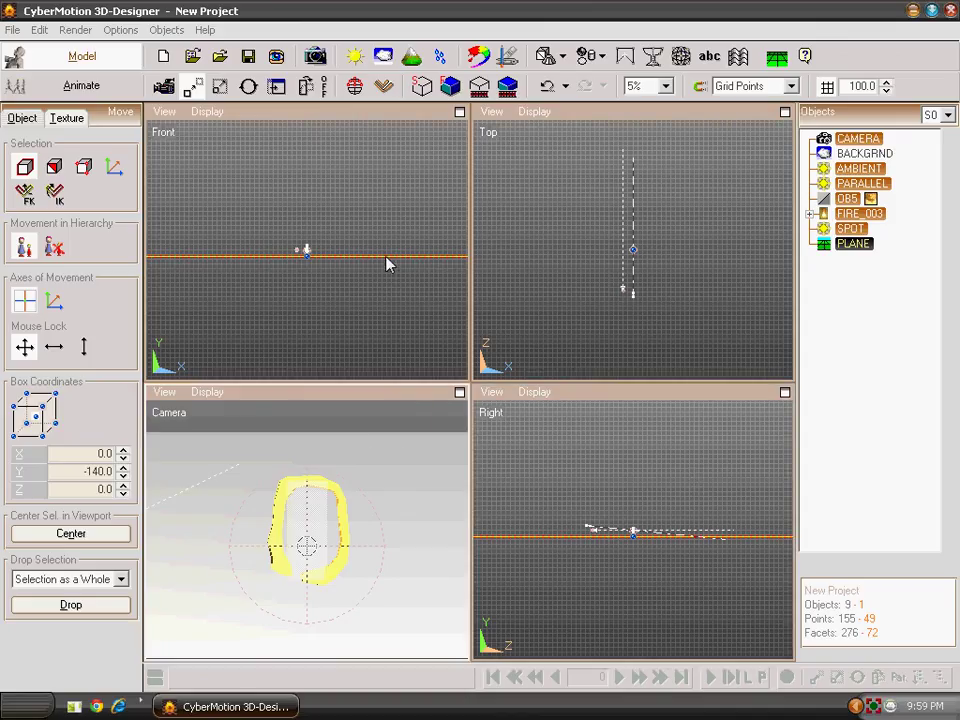
scroll(340, 262, up, 3)
scroll(330, 264, up, 1)
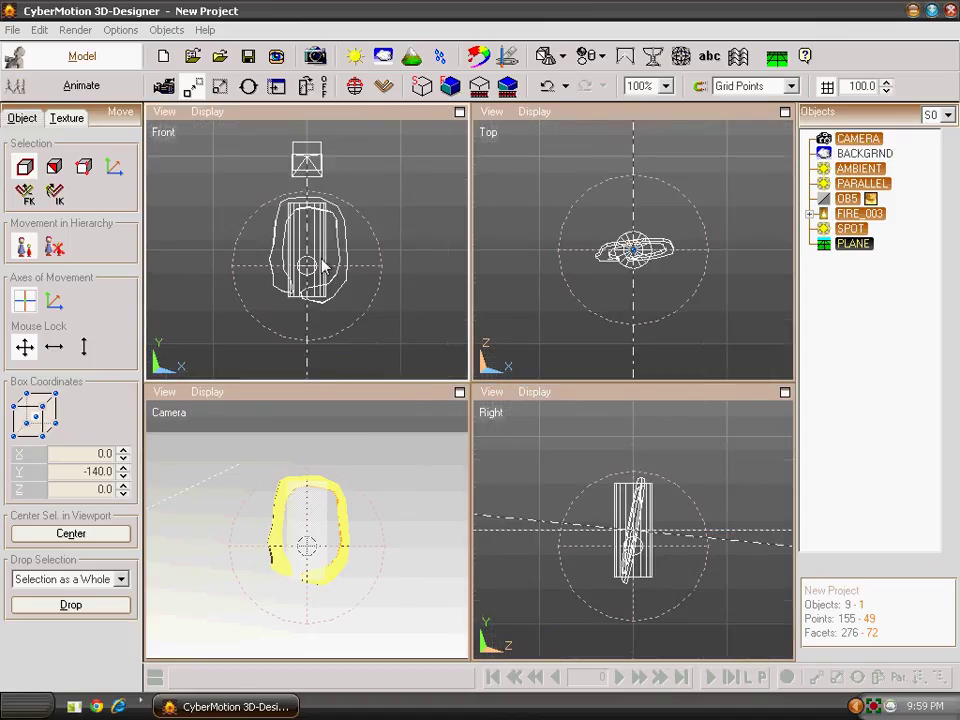
click(317, 266)
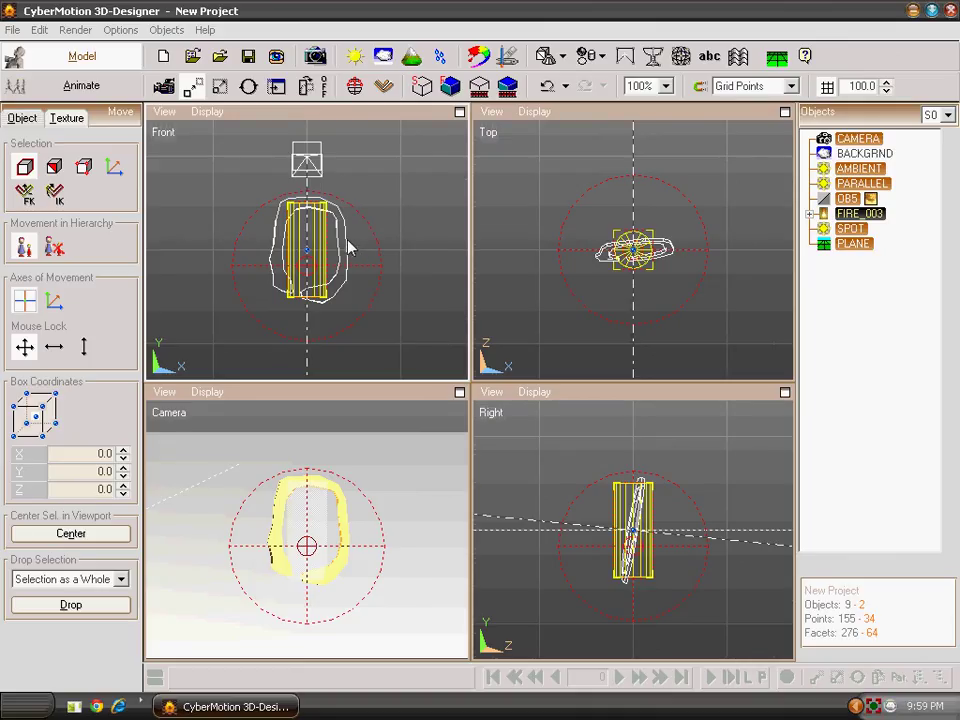
click(308, 166)
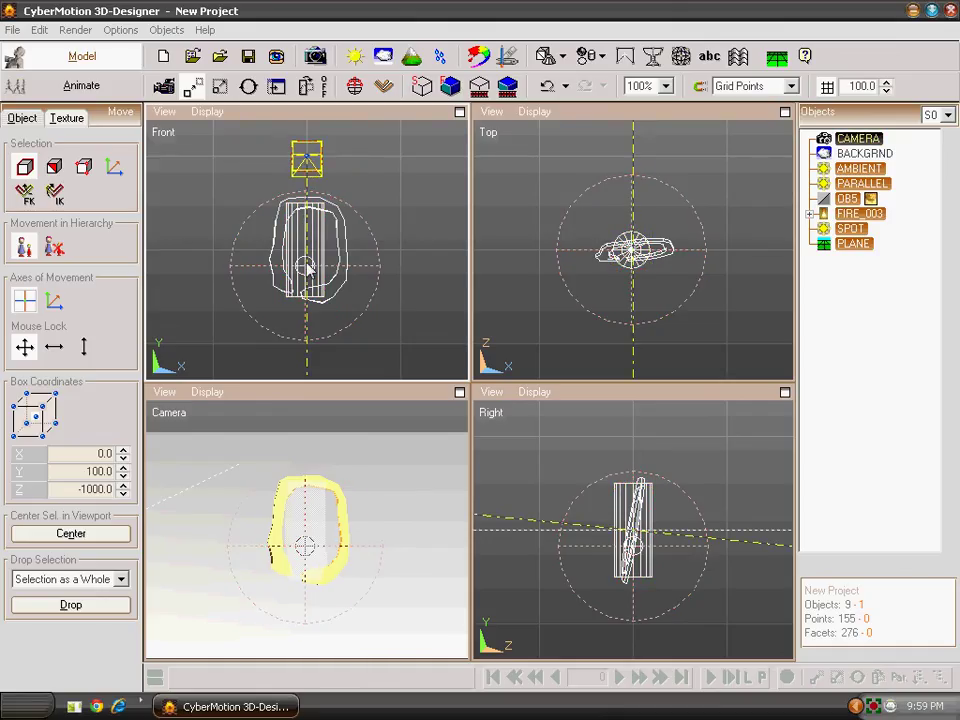
drag(304, 268, 333, 268)
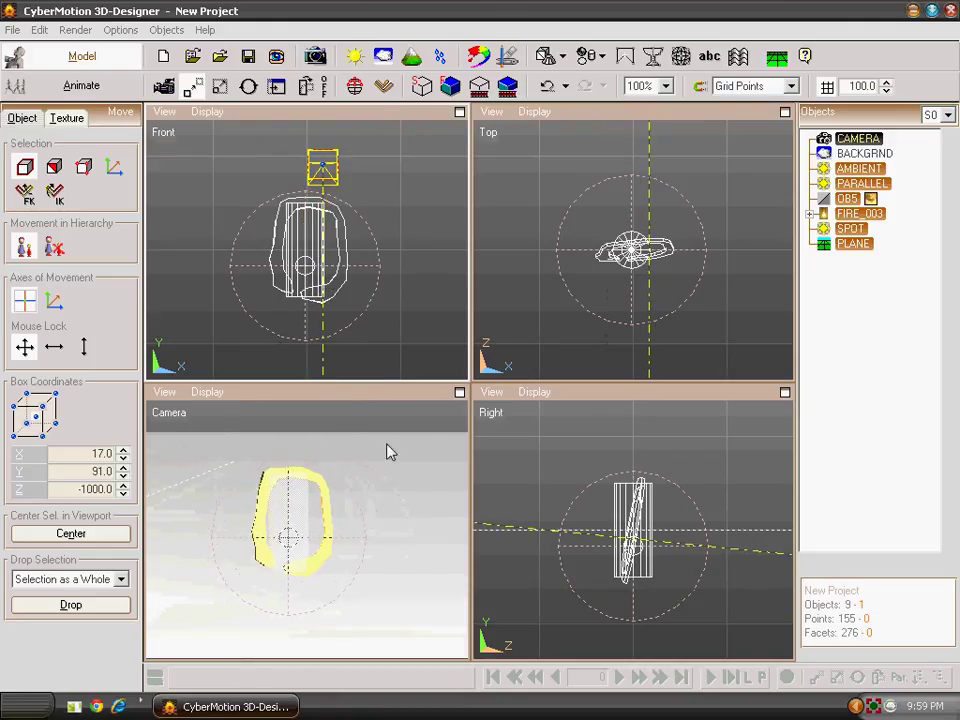